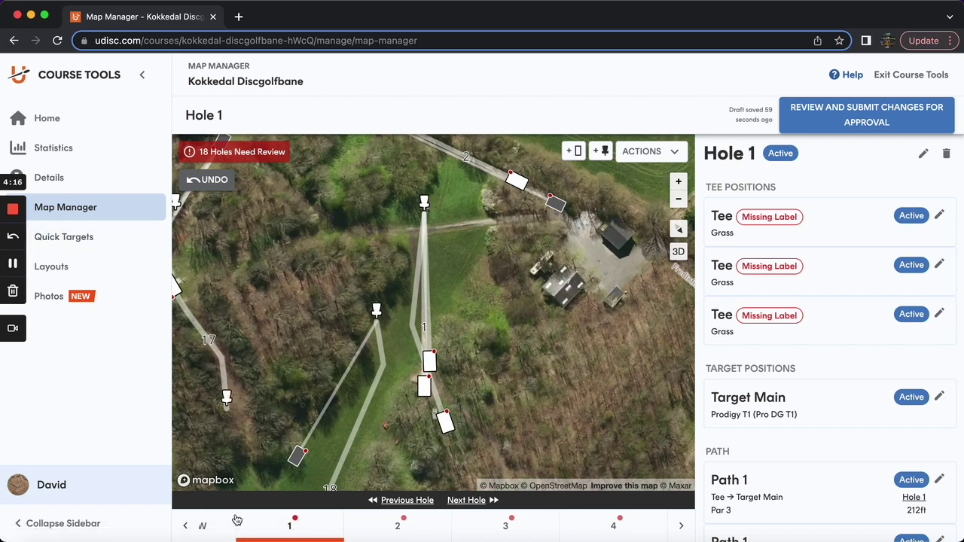
# Step: Look over the whole-course overview and map, then return to Hole 1
pyautogui.click(187, 528)
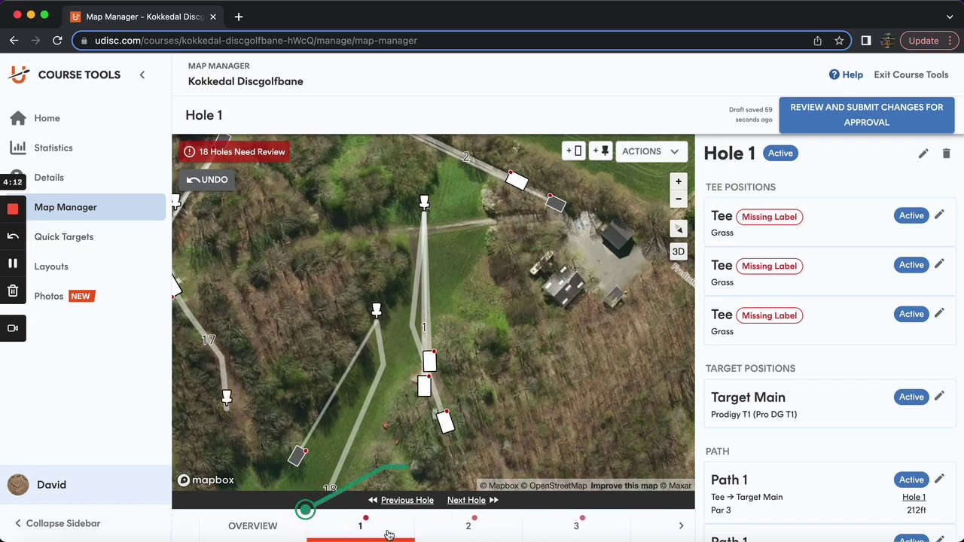
pyautogui.click(269, 534)
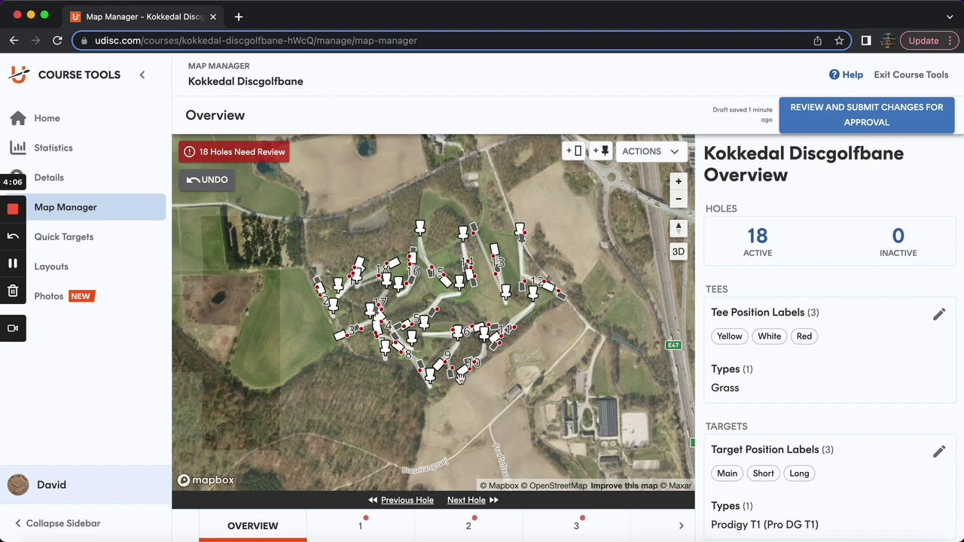
pyautogui.scroll(3, 461, 377)
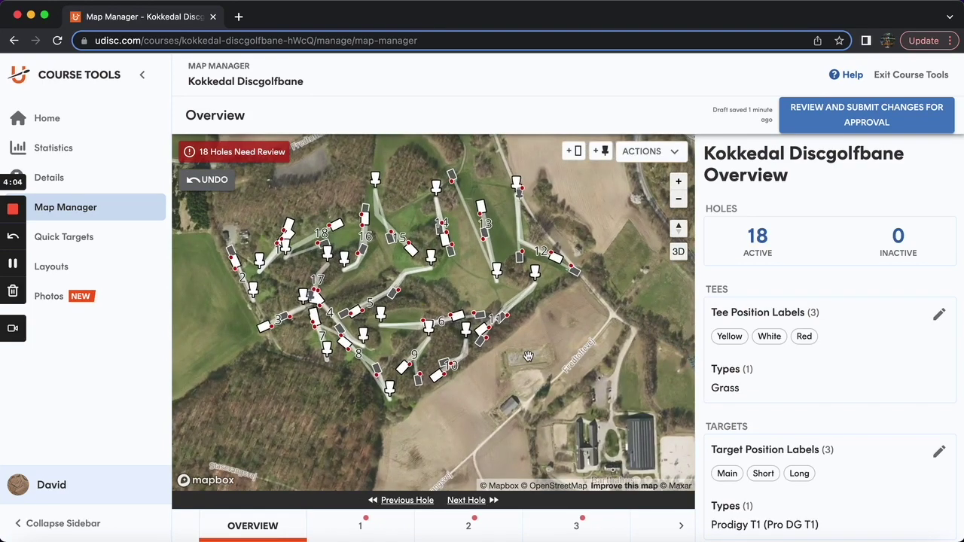
pyautogui.click(678, 199)
pyautogui.click(678, 182)
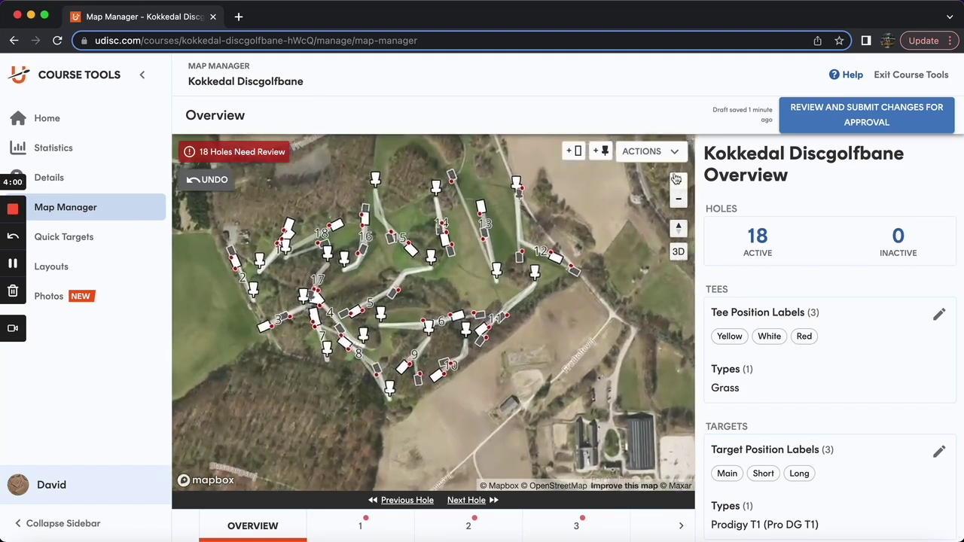
pyautogui.click(654, 152)
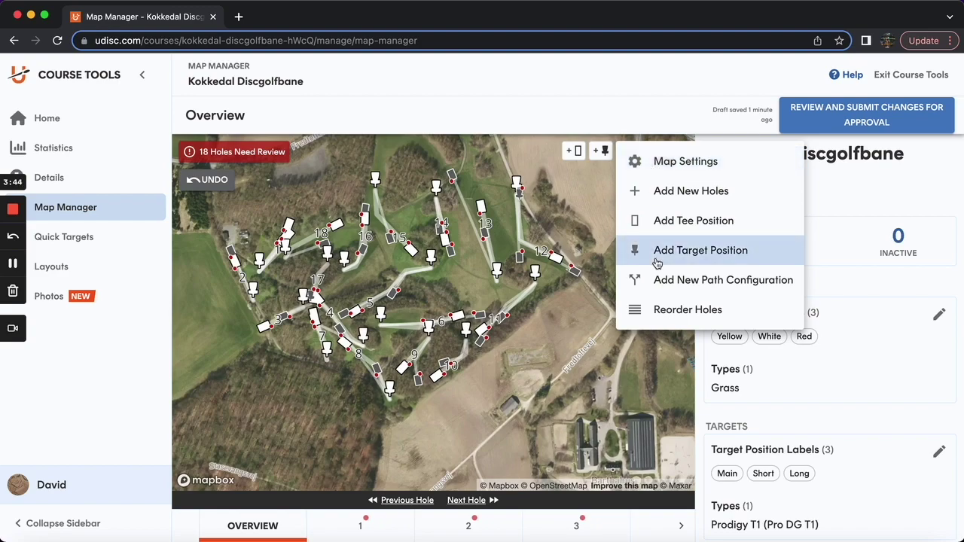
pyautogui.click(369, 530)
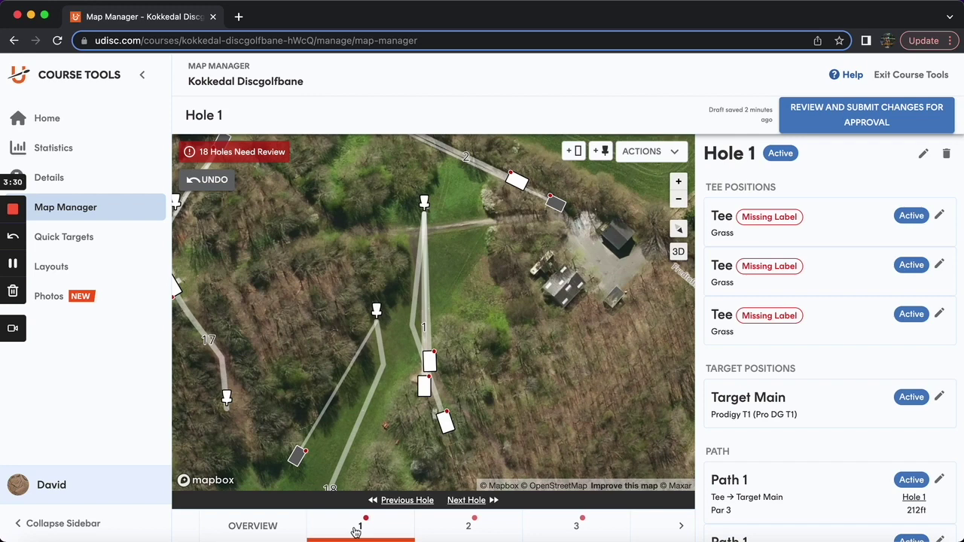
# Step: Label the first unlabelled Hole 1 tee Red
pyautogui.click(446, 411)
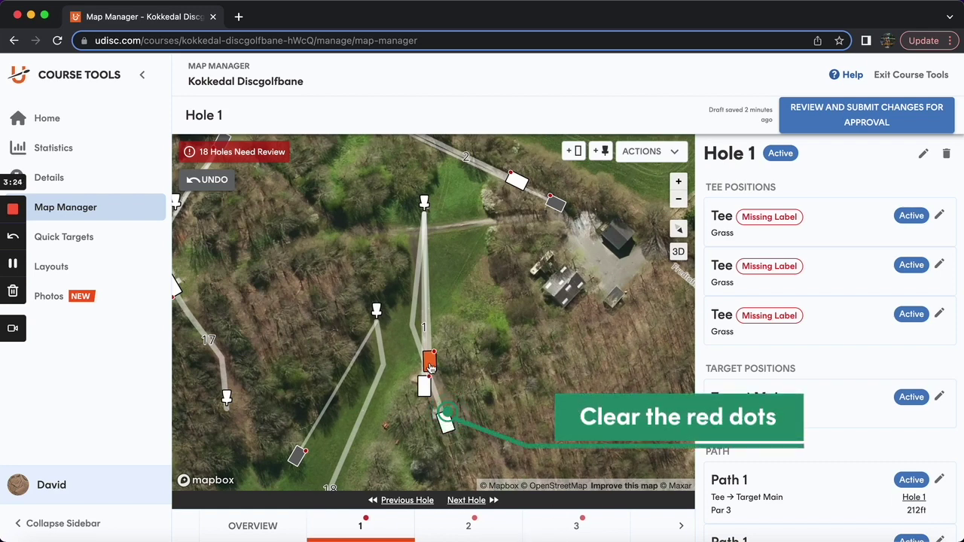
pyautogui.click(429, 363)
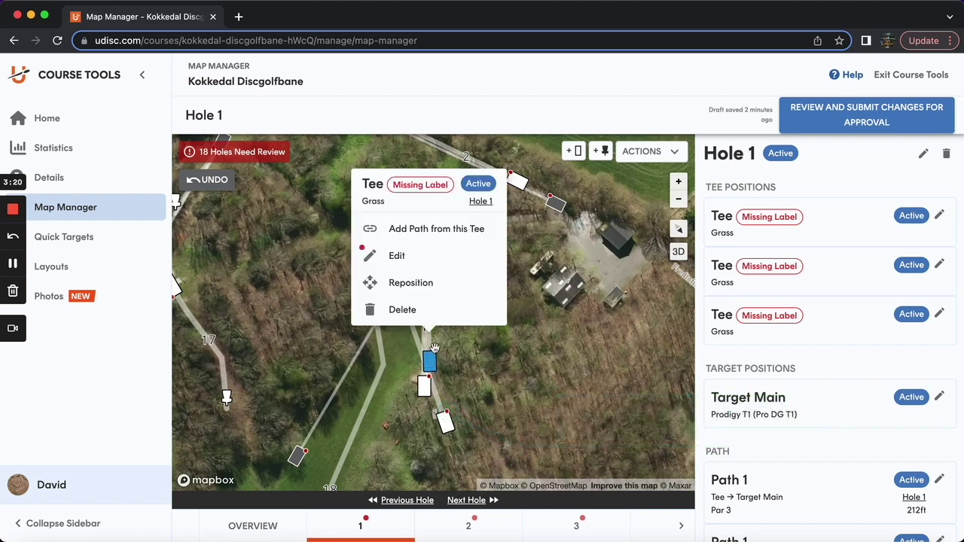
pyautogui.click(389, 260)
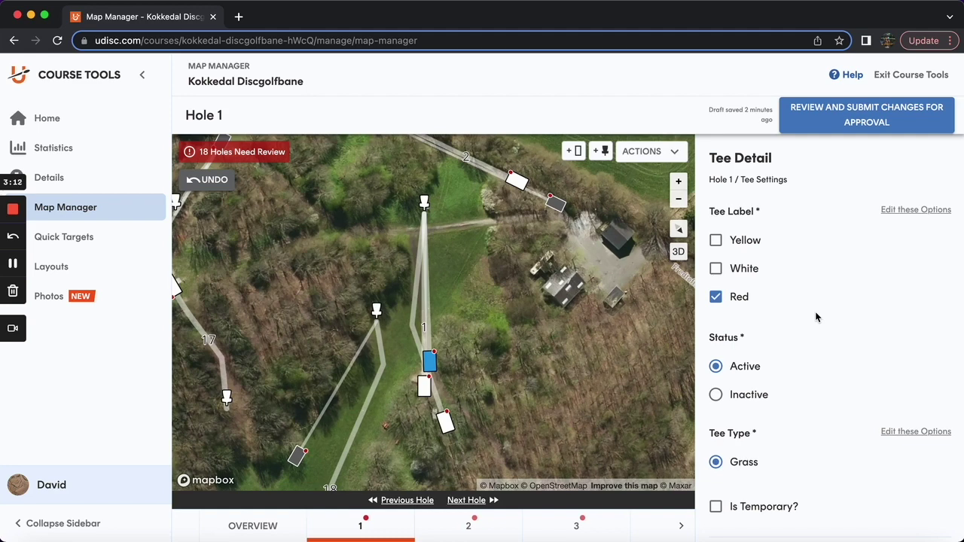
pyautogui.scroll(-3, 815, 317)
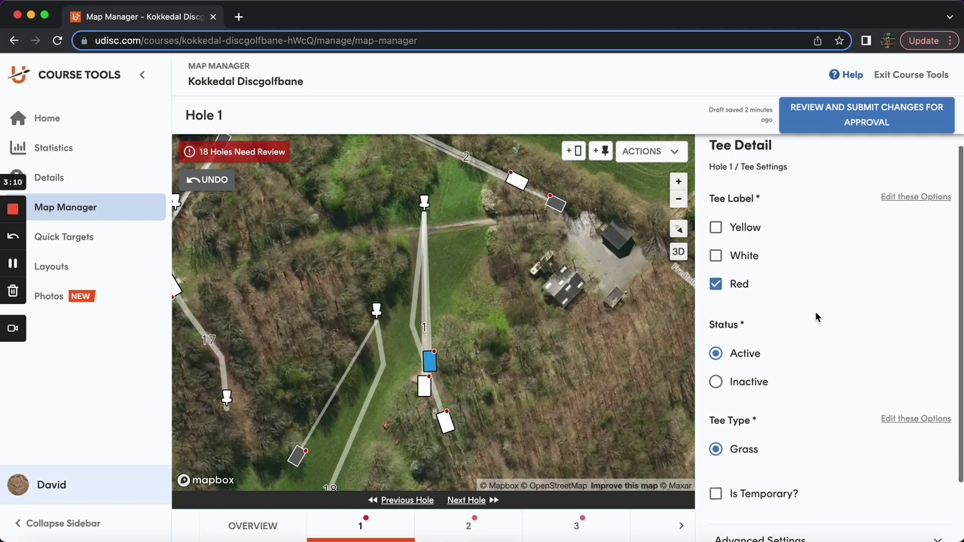
pyautogui.click(729, 516)
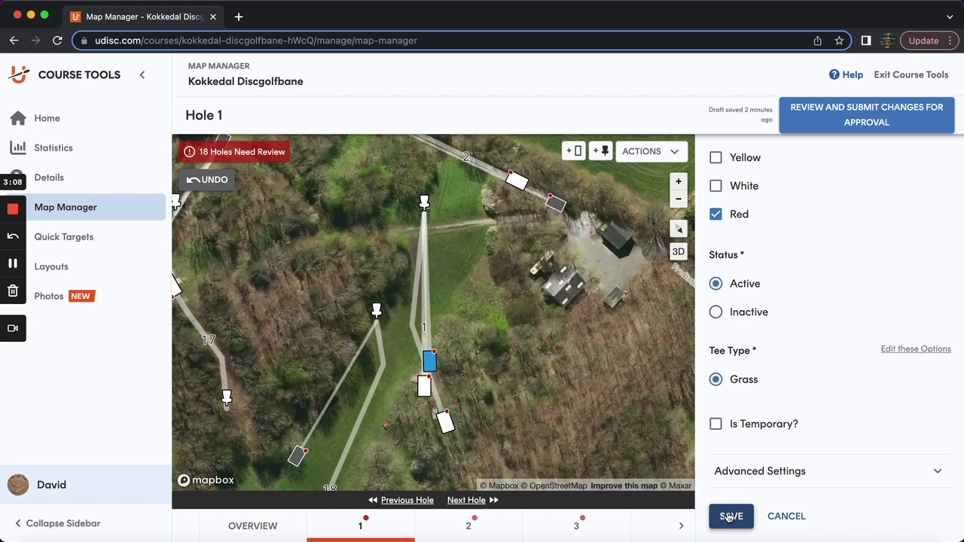
# Step: Label the second Hole 1 tee Yellow
pyautogui.click(424, 388)
pyautogui.click(385, 282)
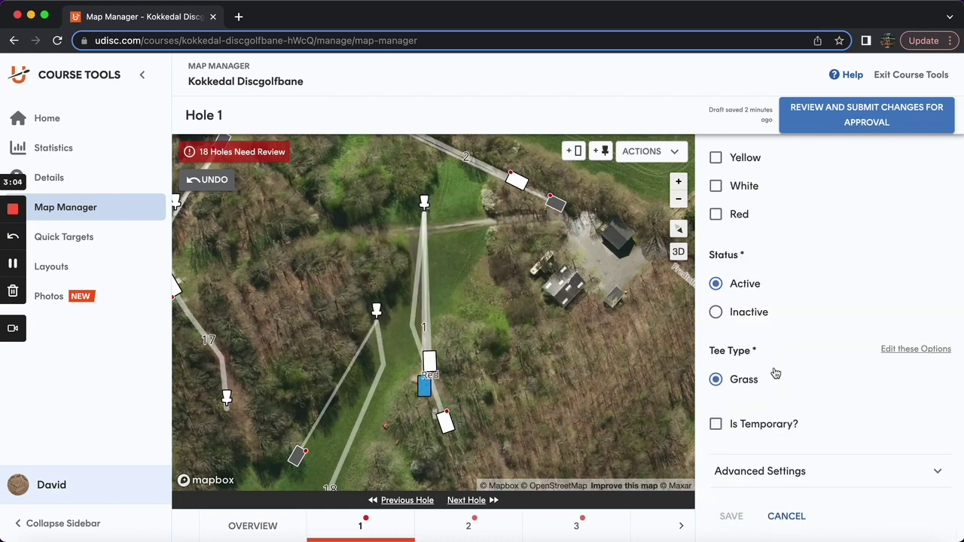
pyautogui.click(746, 158)
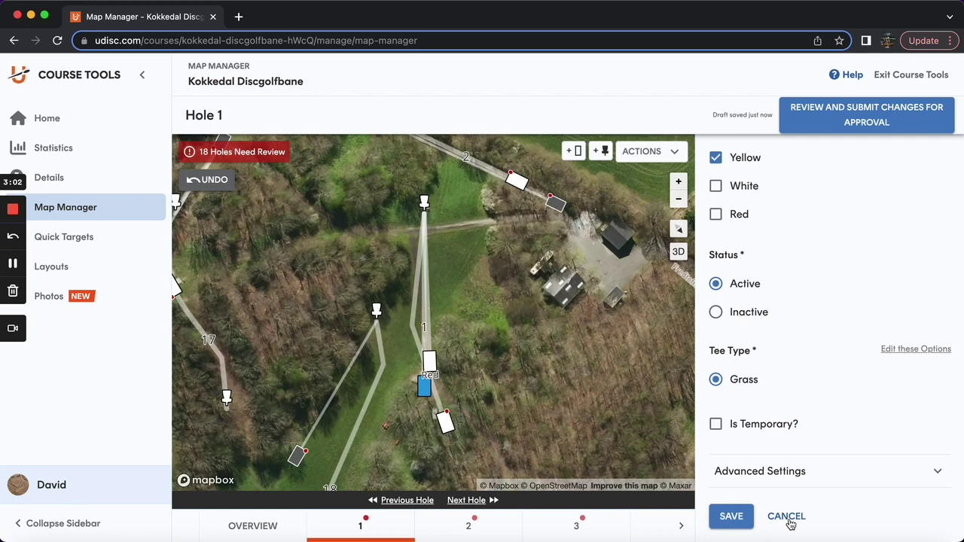
pyautogui.click(730, 517)
# Step: Label the last Hole 1 tee White and move on to Hole 2
pyautogui.click(446, 424)
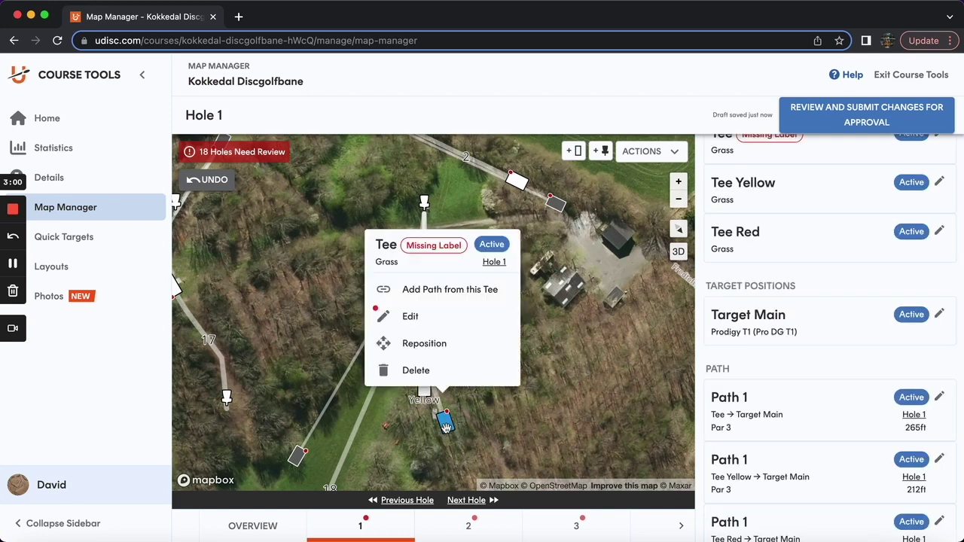
pyautogui.click(409, 311)
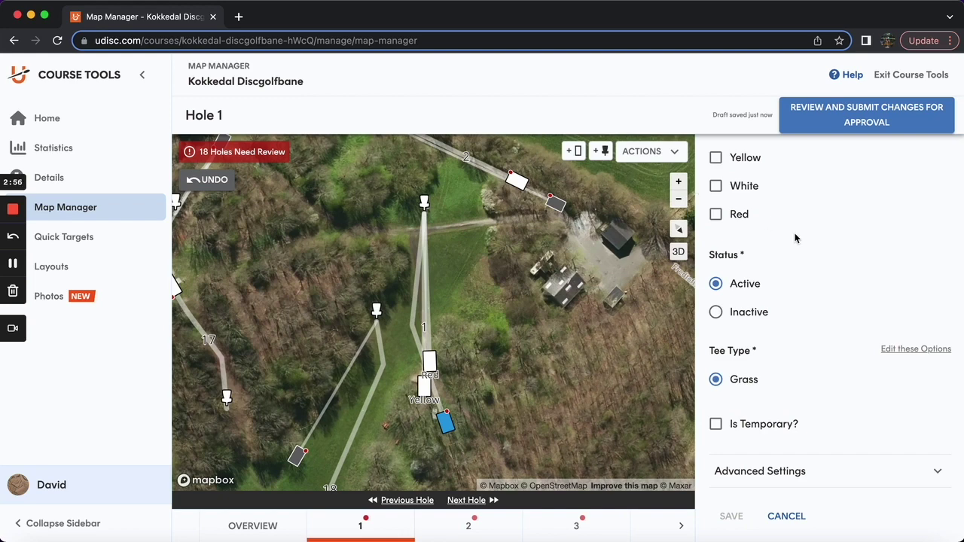
pyautogui.click(739, 188)
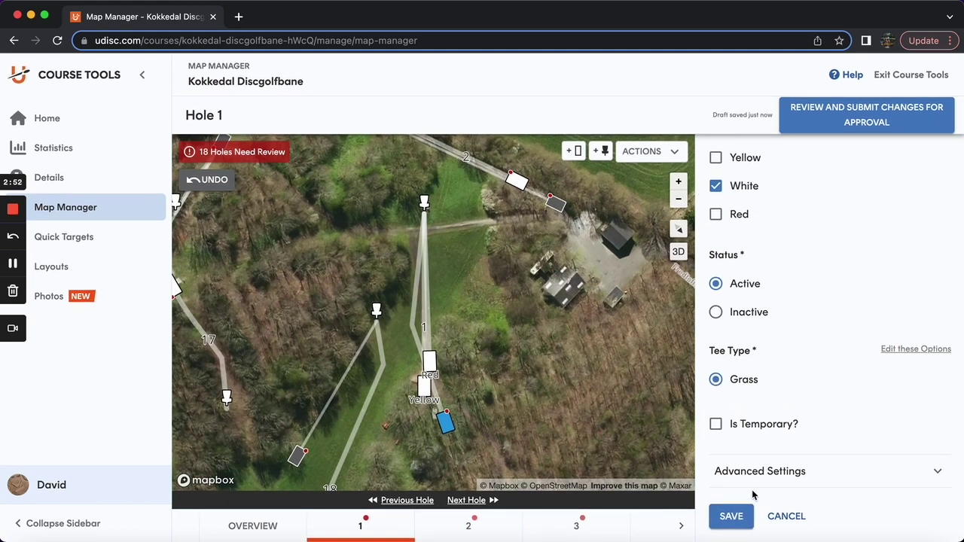
pyautogui.click(728, 517)
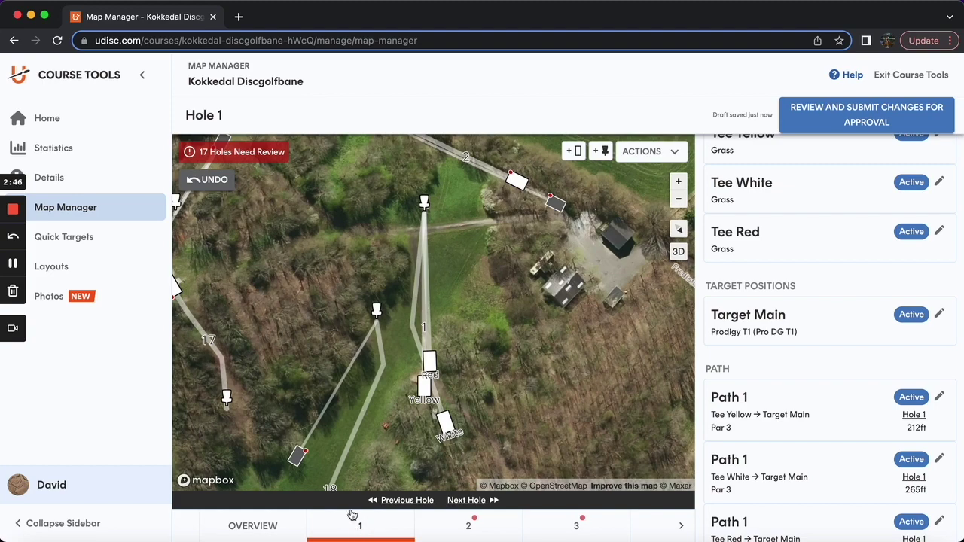
pyautogui.click(457, 527)
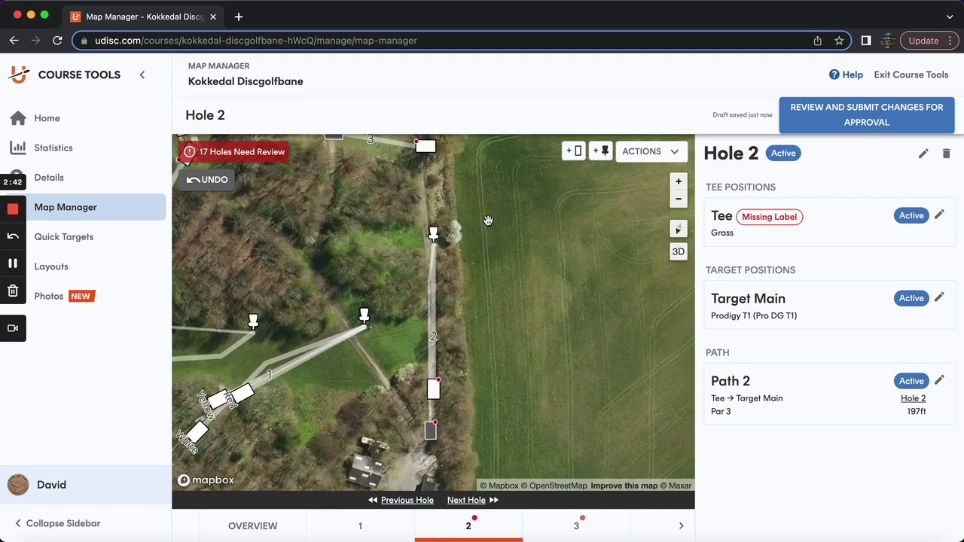
# Step: Label Hole 2's existing tee Yellow and Red
pyautogui.click(433, 388)
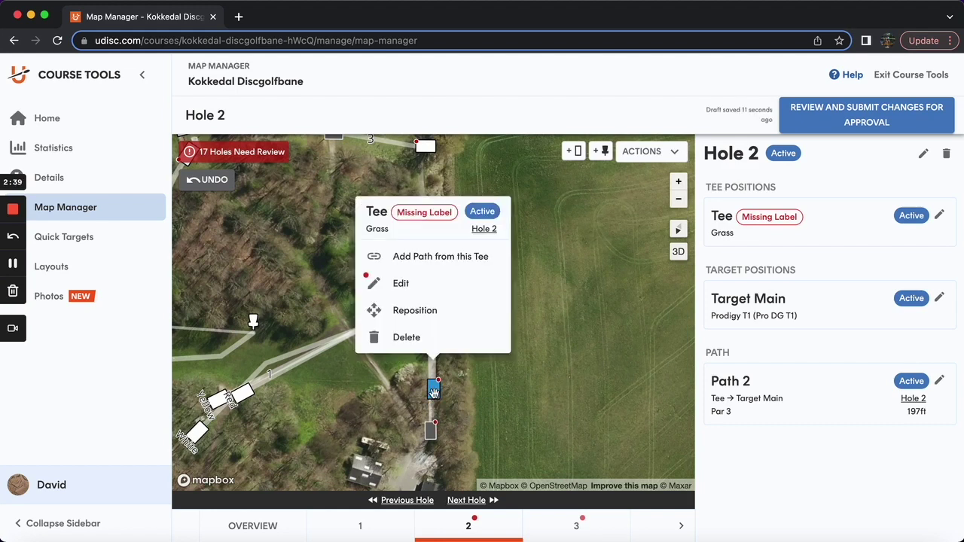
pyautogui.click(393, 286)
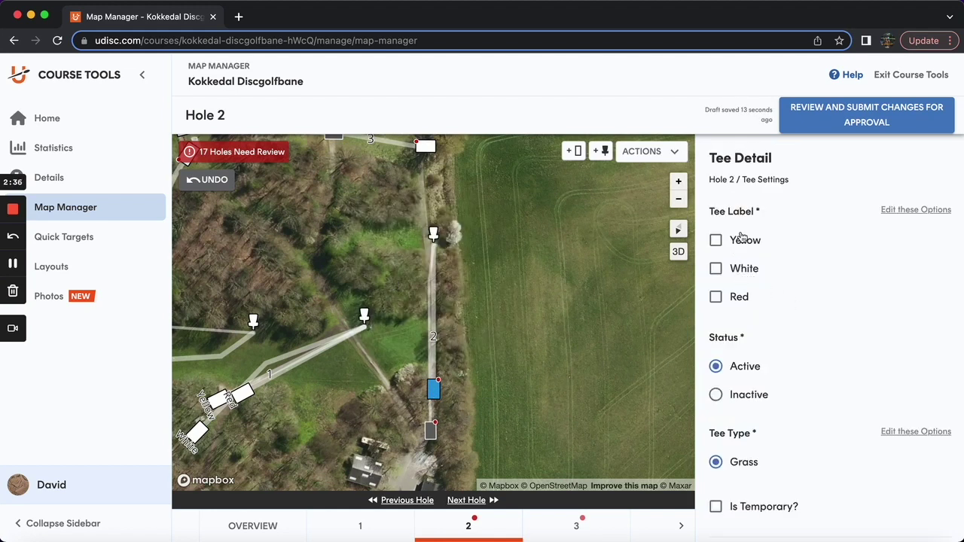
pyautogui.click(744, 299)
pyautogui.scroll(-2, 800, 356)
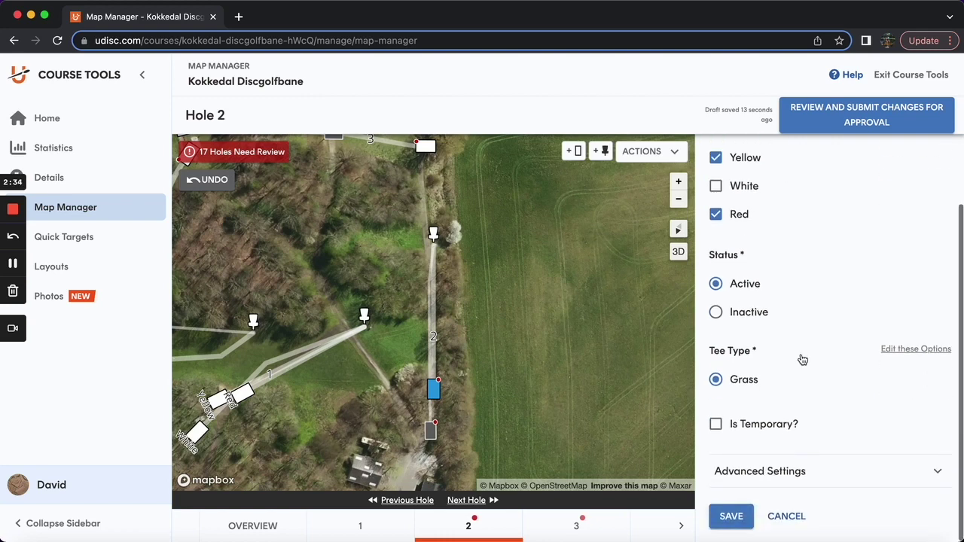
pyautogui.click(731, 516)
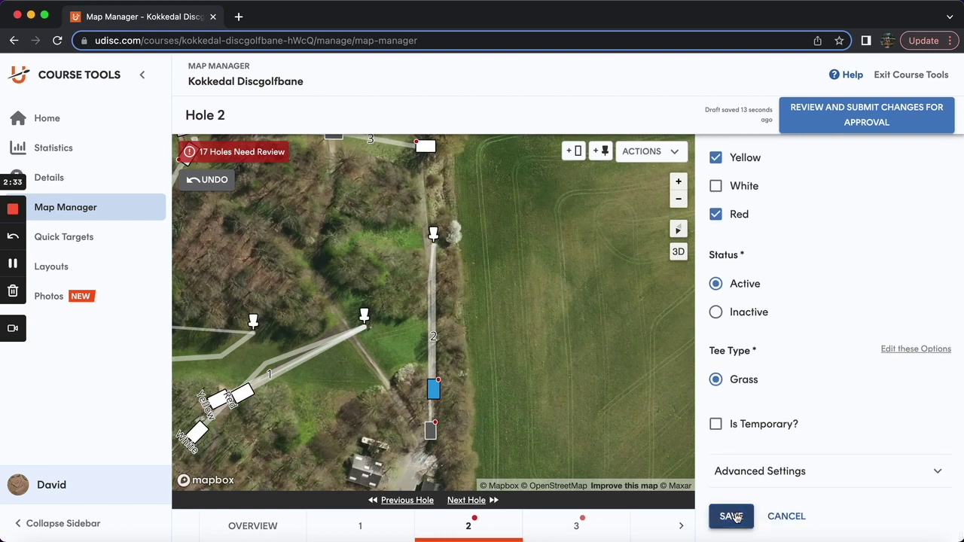
# Step: Confirm the suggested tee as a White tee on Hole 2, then go to Hole 3
pyautogui.click(430, 439)
pyautogui.click(440, 353)
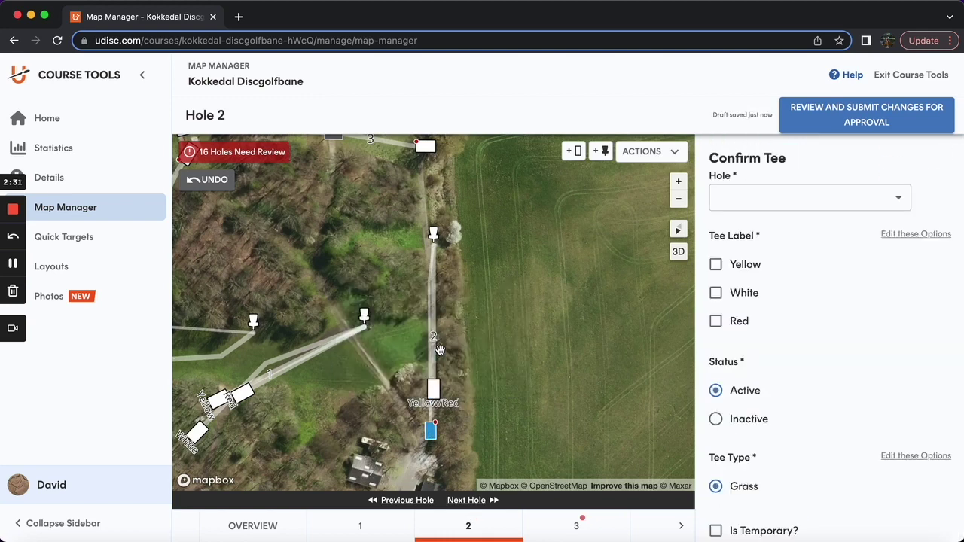
pyautogui.click(748, 300)
pyautogui.click(772, 208)
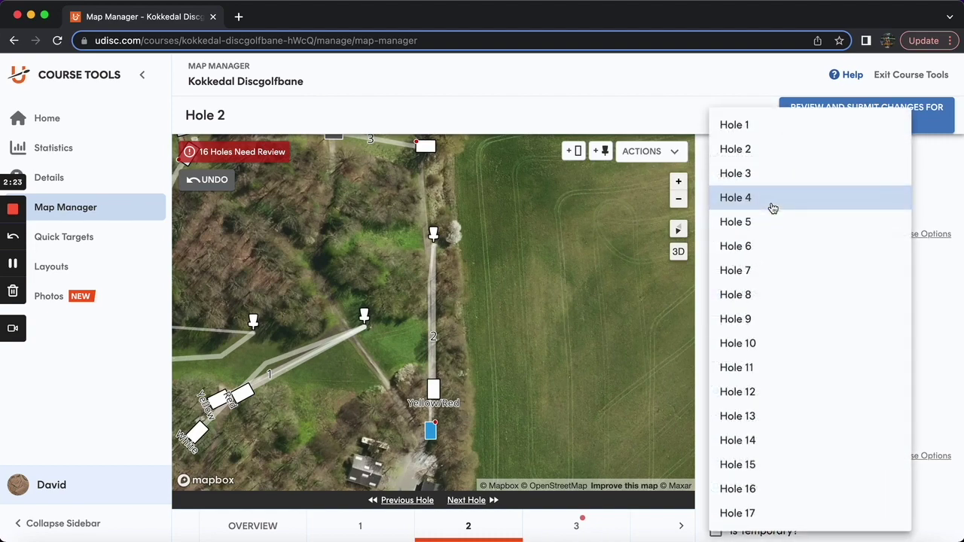
pyautogui.click(776, 153)
pyautogui.scroll(-3, 761, 430)
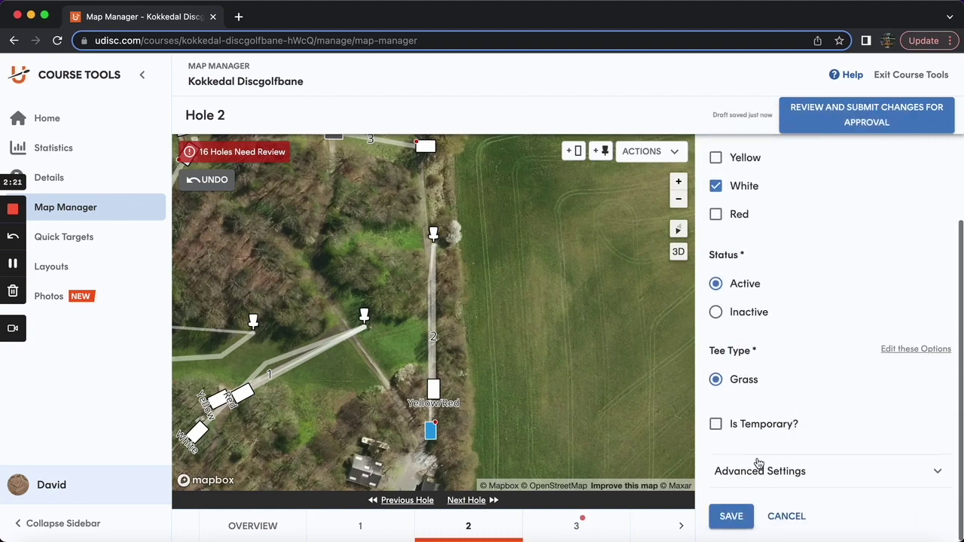
pyautogui.click(730, 515)
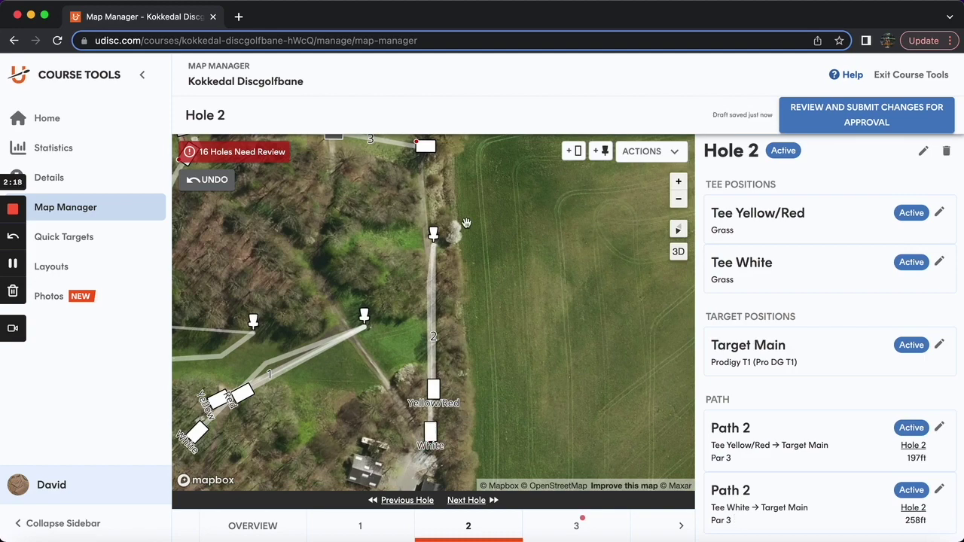
pyautogui.click(569, 527)
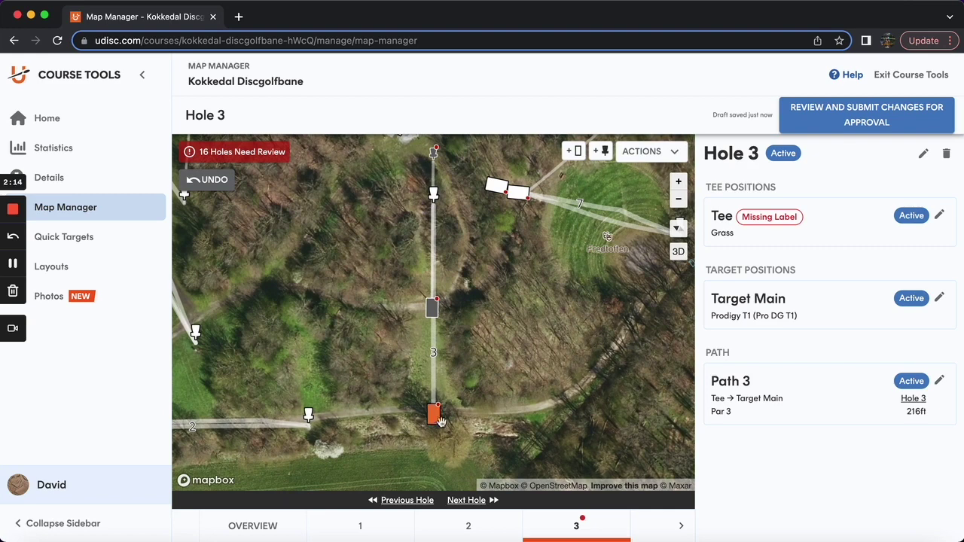
# Step: Label Hole 3's existing tee Yellow and White
pyautogui.click(435, 415)
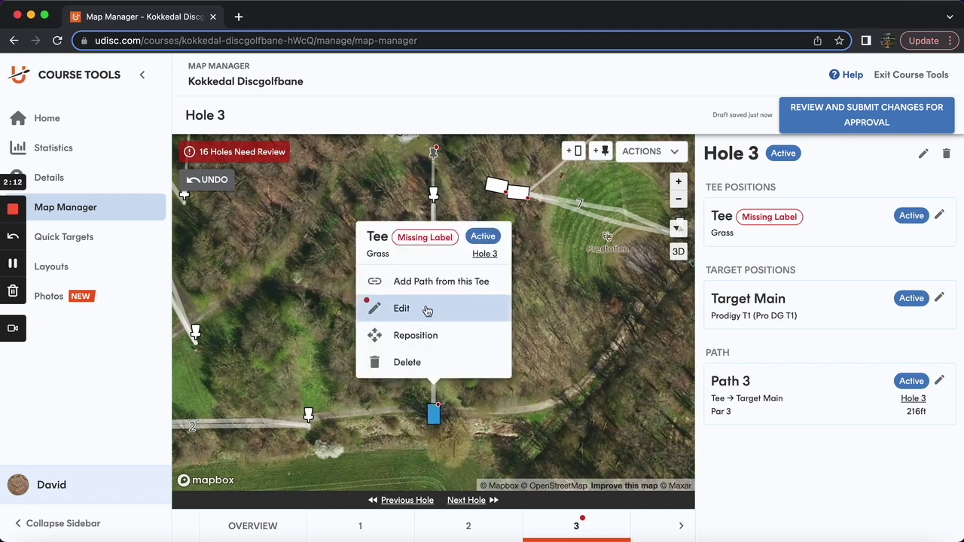
pyautogui.click(429, 309)
pyautogui.click(735, 277)
pyautogui.click(741, 241)
pyautogui.scroll(-2, 783, 283)
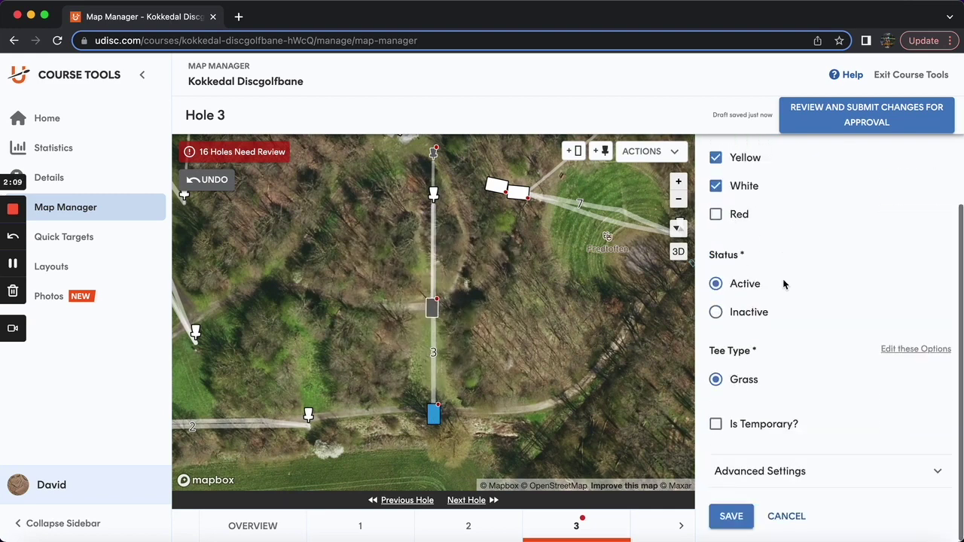
pyautogui.click(730, 516)
# Step: Confirm the grey possible tee as a Red tee assigned to Hole 3
pyautogui.click(434, 297)
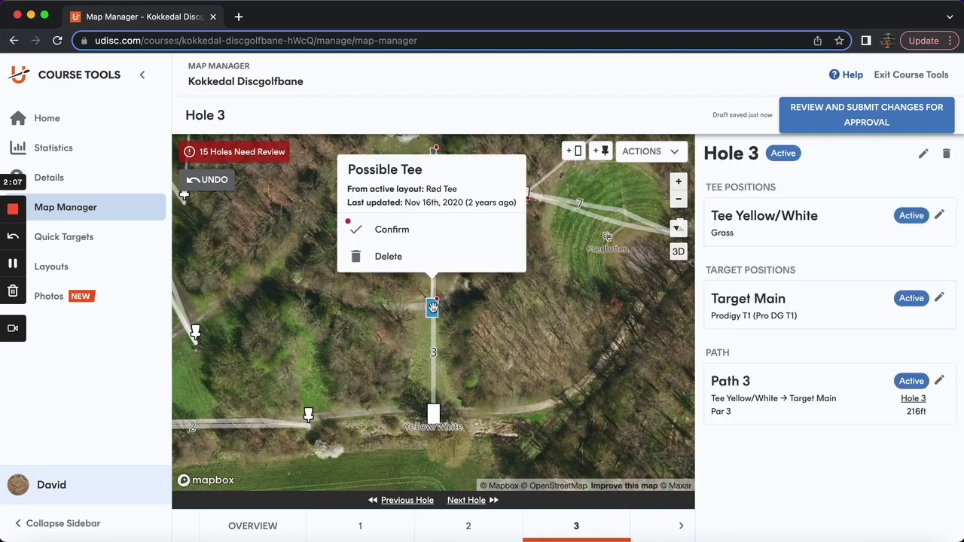
pyautogui.click(390, 229)
pyautogui.click(716, 322)
pyautogui.click(776, 205)
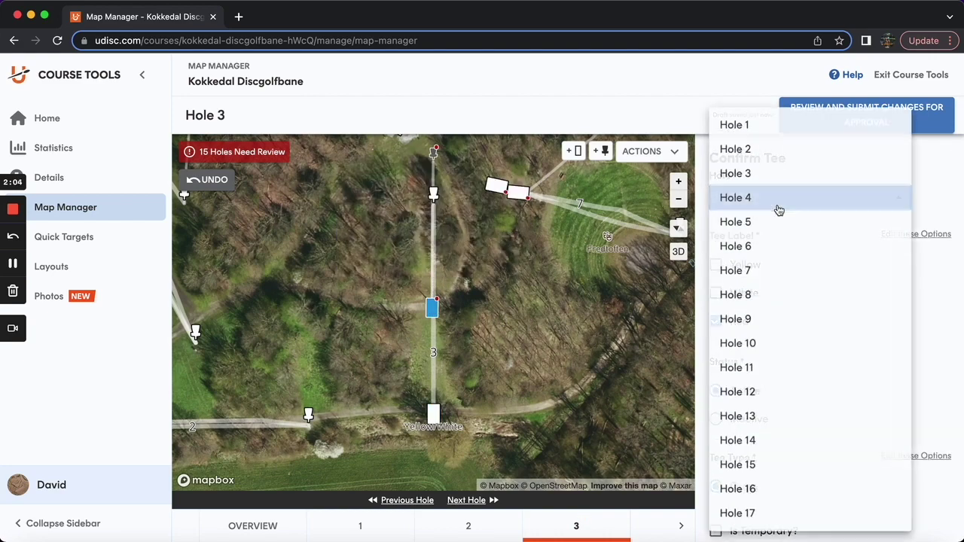
pyautogui.click(744, 174)
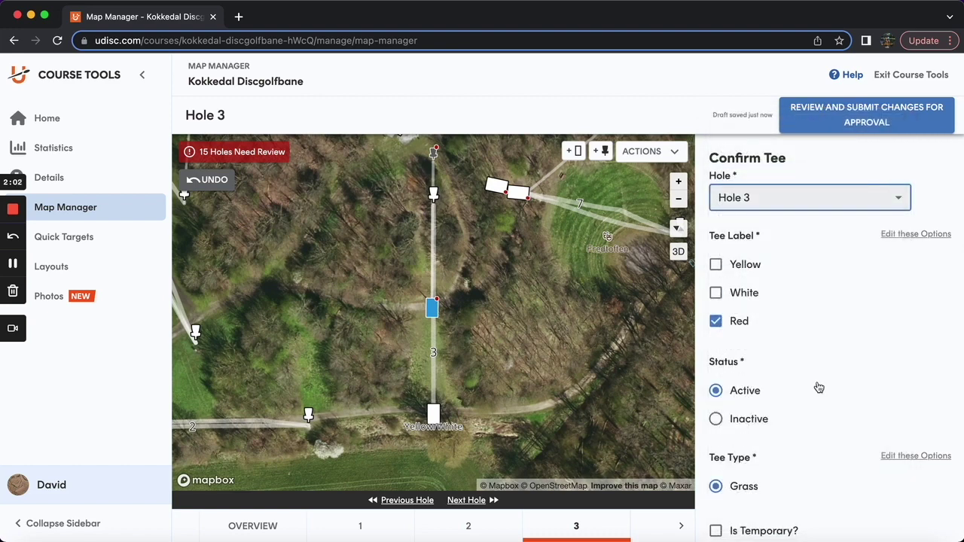
pyautogui.scroll(-3, 818, 387)
pyautogui.click(731, 517)
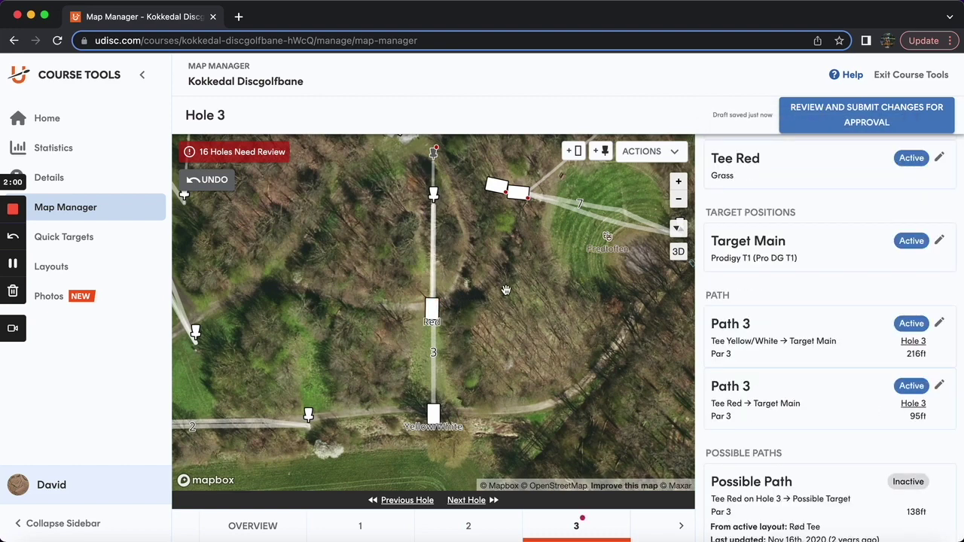
# Step: Confirm the top possible target as Hole 3's Long target, keeping its status Inactive
pyautogui.click(433, 155)
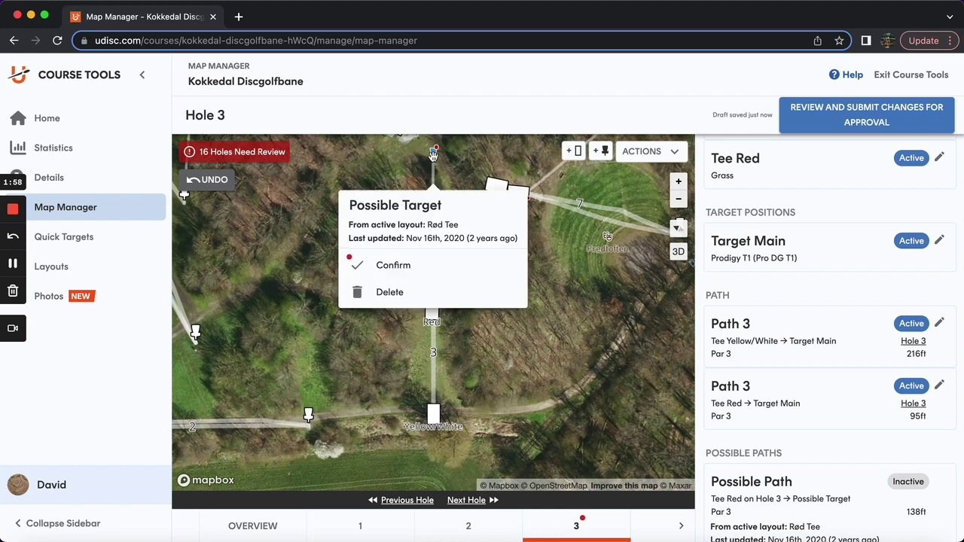
pyautogui.click(387, 264)
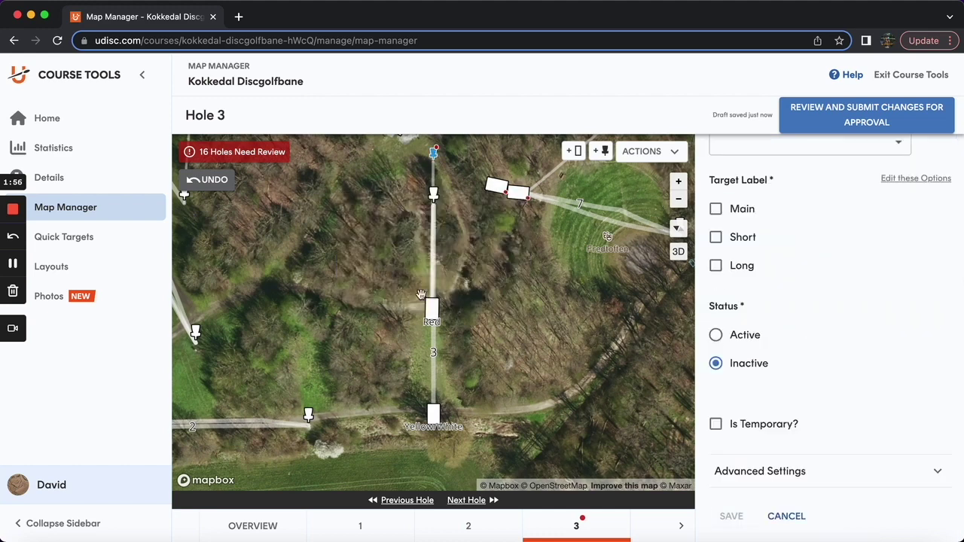
pyautogui.scroll(2, 767, 271)
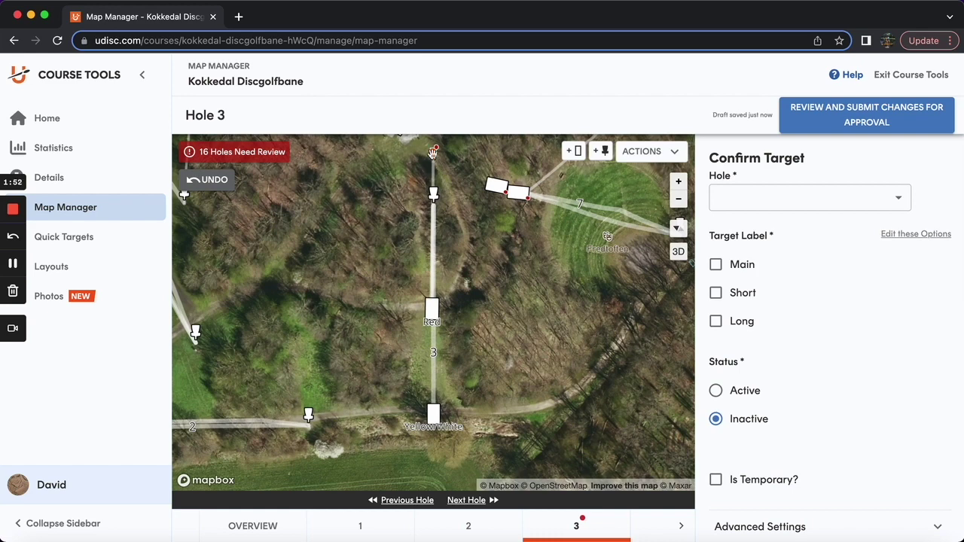
pyautogui.click(433, 153)
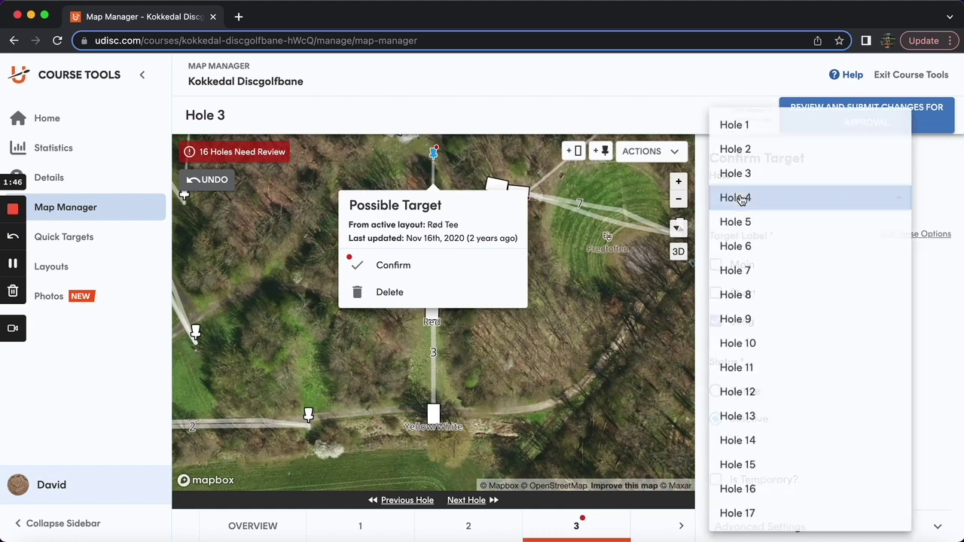
pyautogui.click(741, 198)
pyautogui.click(783, 168)
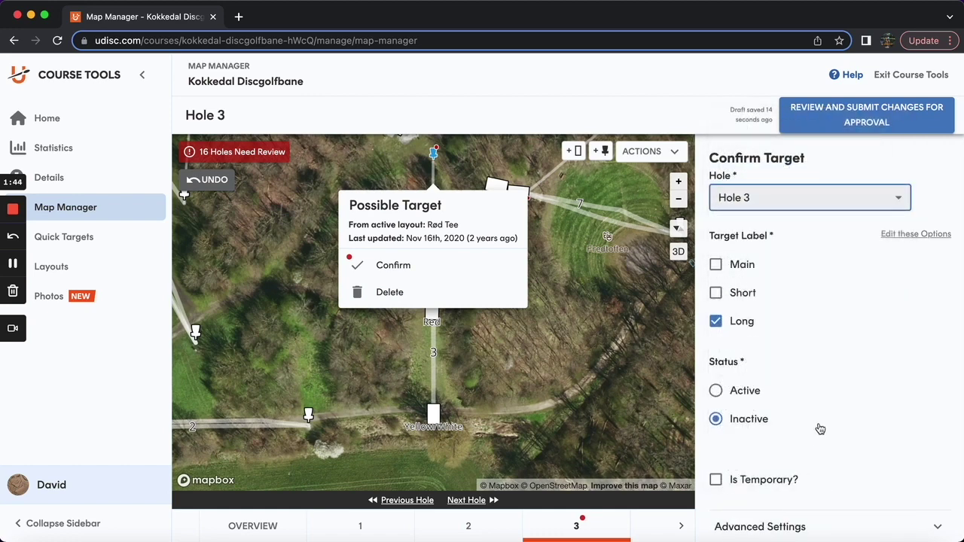
pyautogui.scroll(-2, 818, 429)
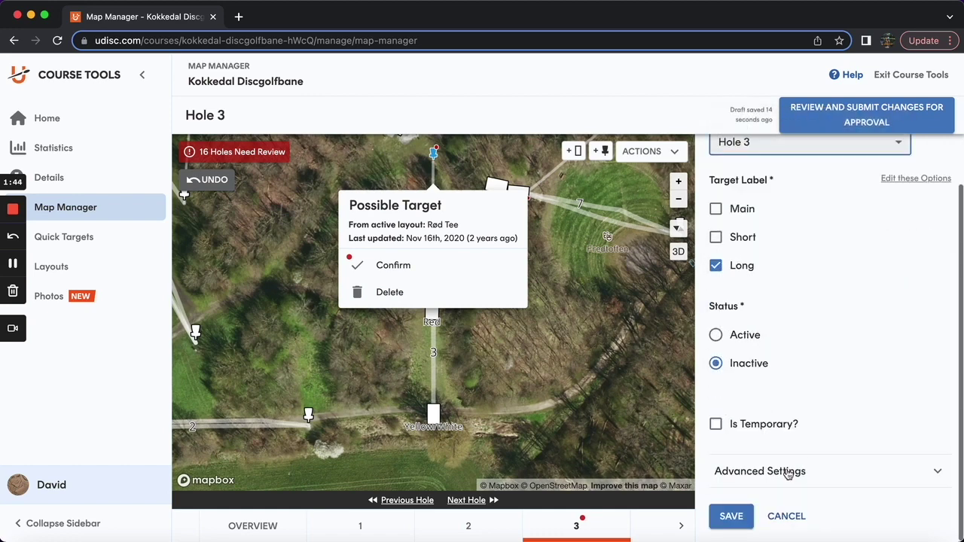
pyautogui.click(726, 343)
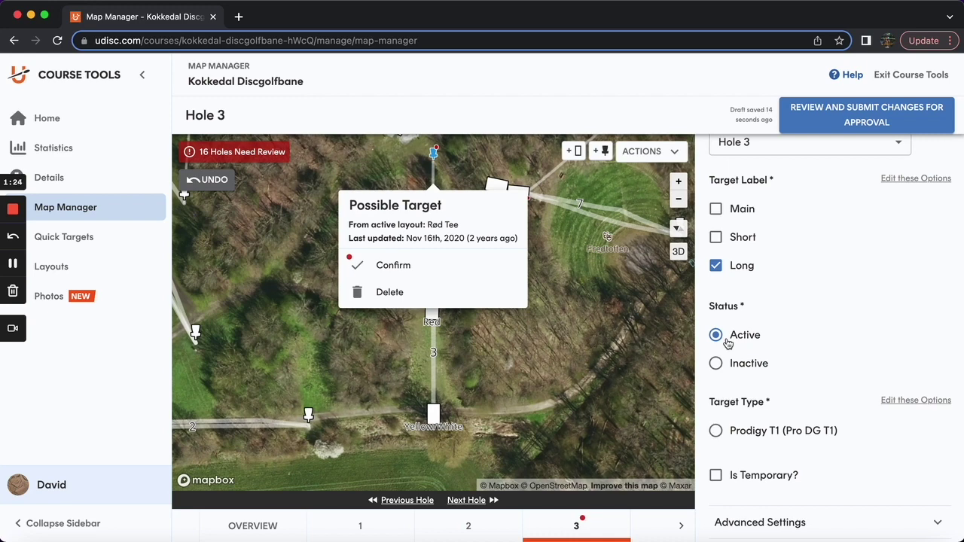
pyautogui.click(716, 365)
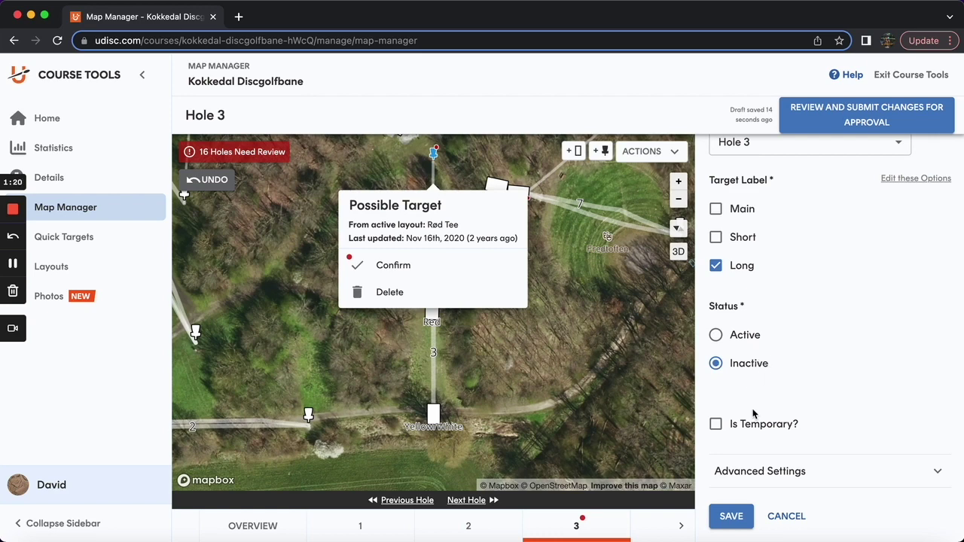
pyautogui.click(732, 515)
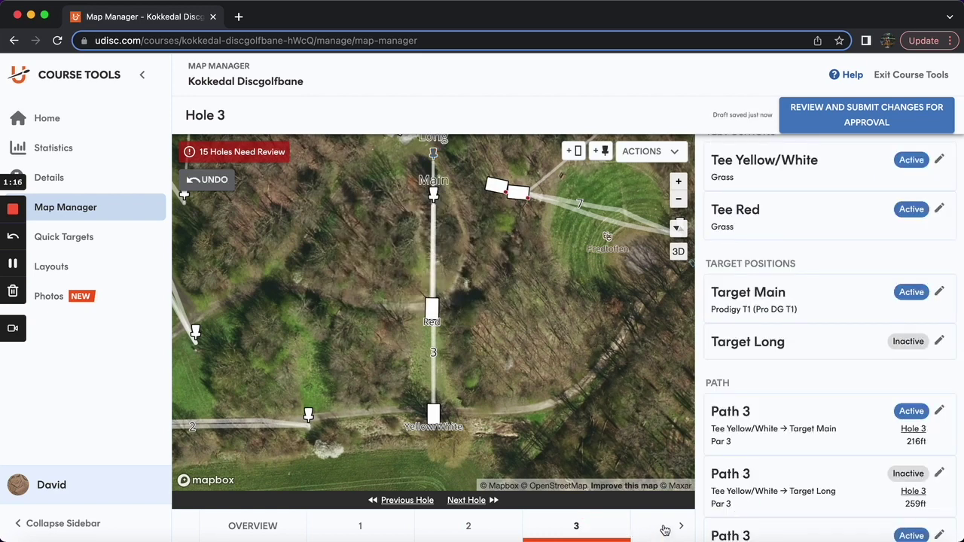
# Step: Switch to Hole 4, pan the map, and select the possible path toward Hole 8's target
pyautogui.click(663, 529)
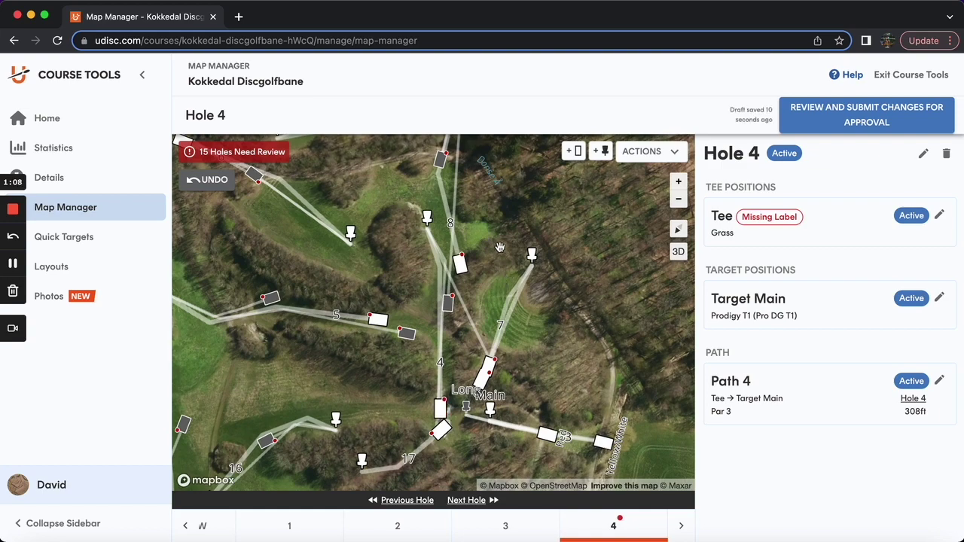
pyautogui.press('Up')
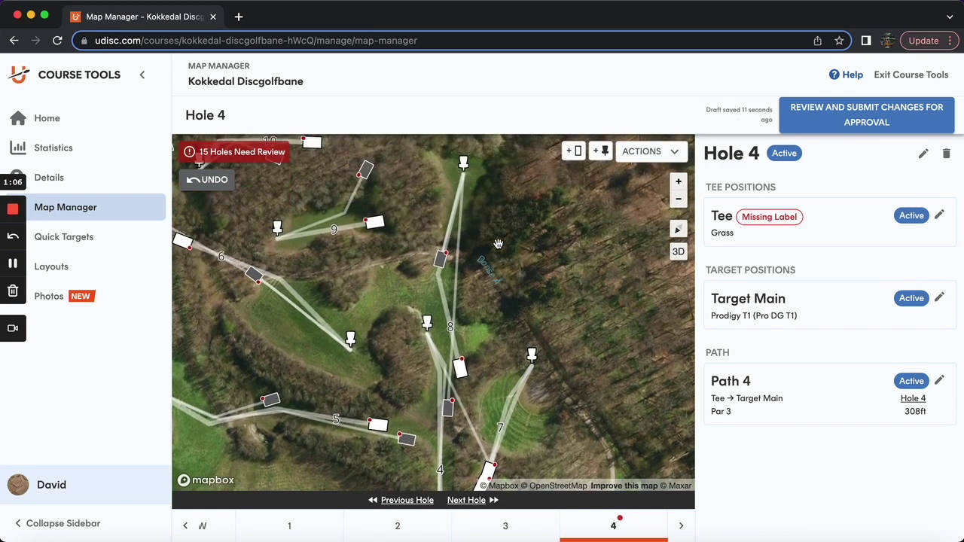
pyautogui.press('Down')
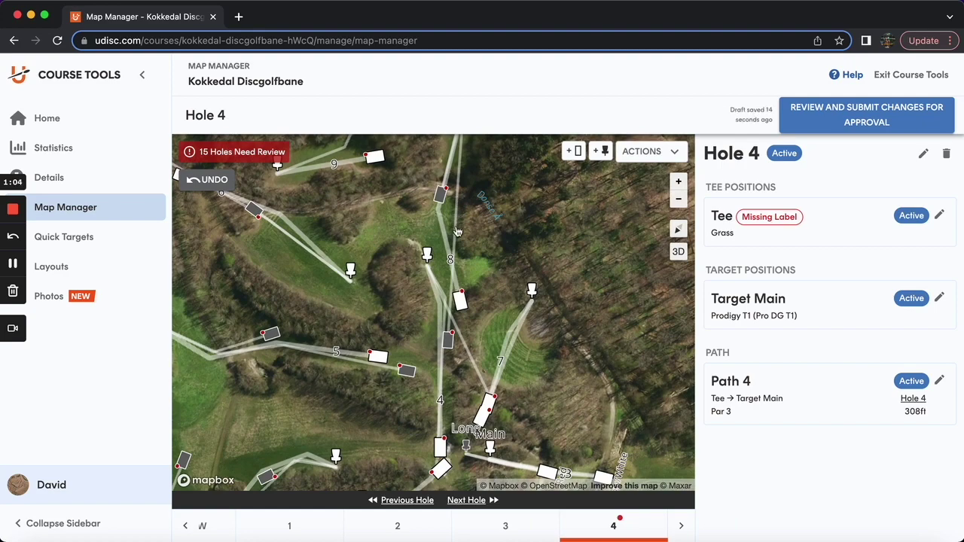
pyautogui.click(456, 226)
pyautogui.scroll(-2, 502, 217)
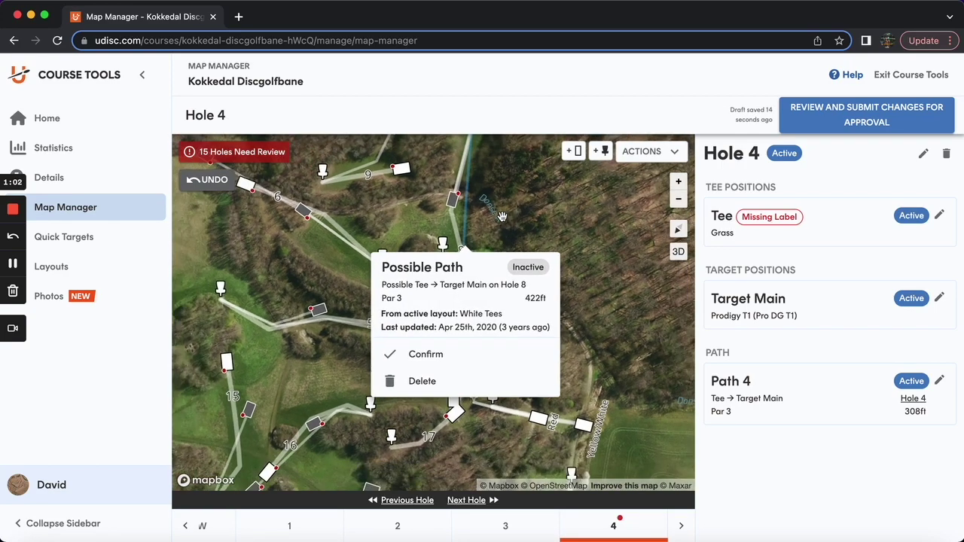
# Step: Confirm the path as 'tee 4 to hole 8' on Hole 4, par 4, custom distance 455 ft
pyautogui.scroll(-1, 502, 217)
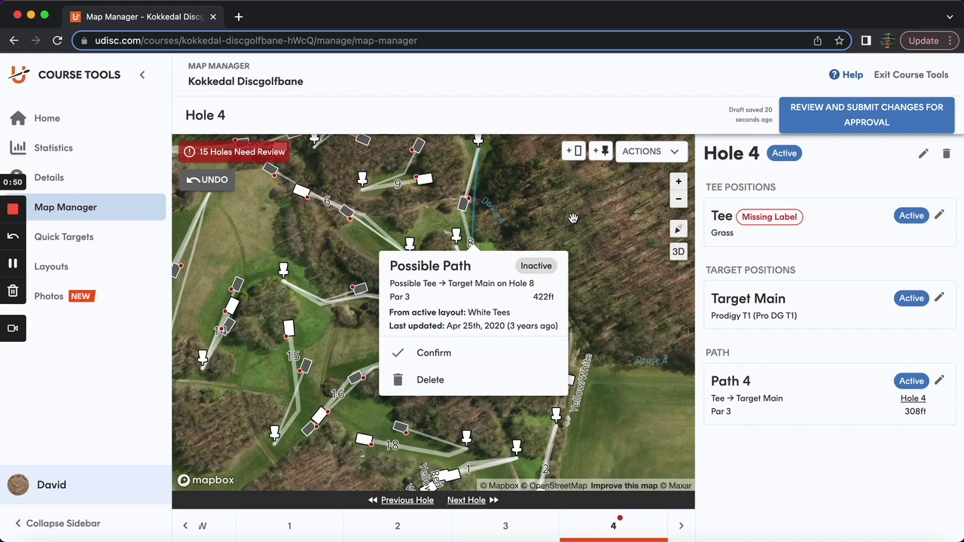
pyautogui.click(429, 354)
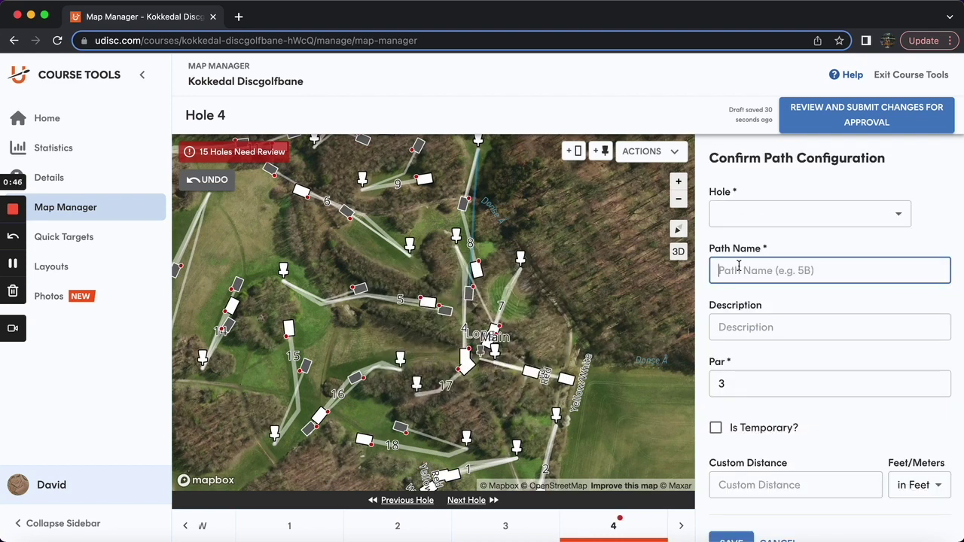
pyautogui.write('tee ')
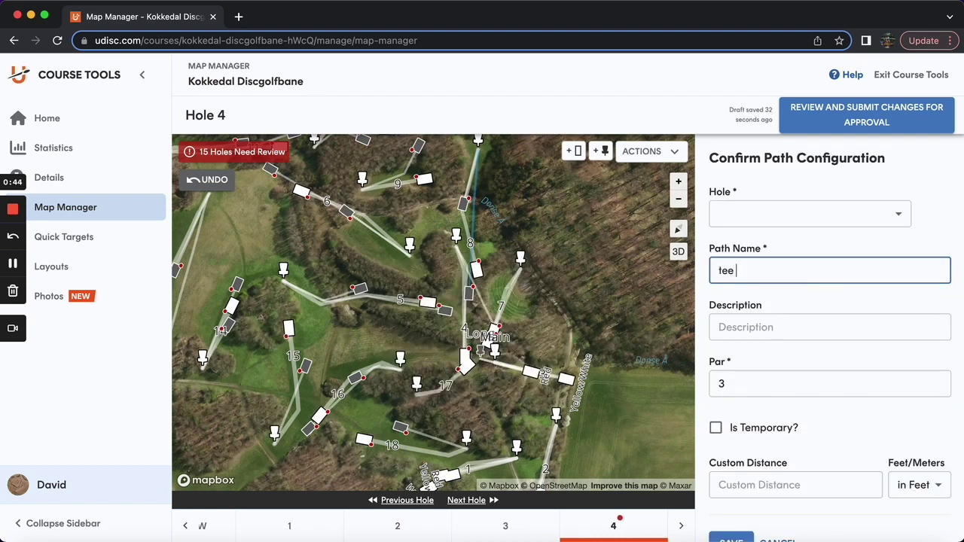
pyautogui.write('4 to hole 8')
pyautogui.click(728, 213)
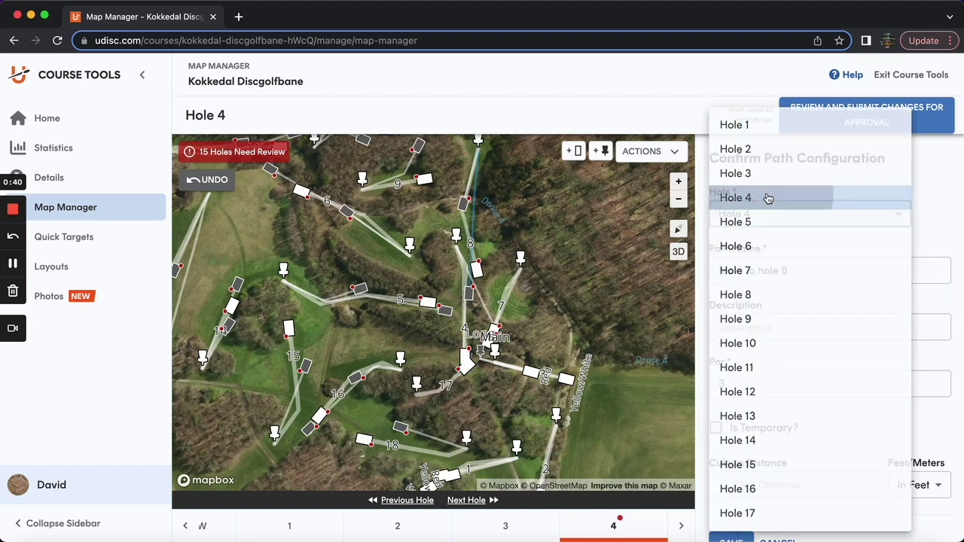
pyautogui.click(764, 197)
pyautogui.click(722, 385)
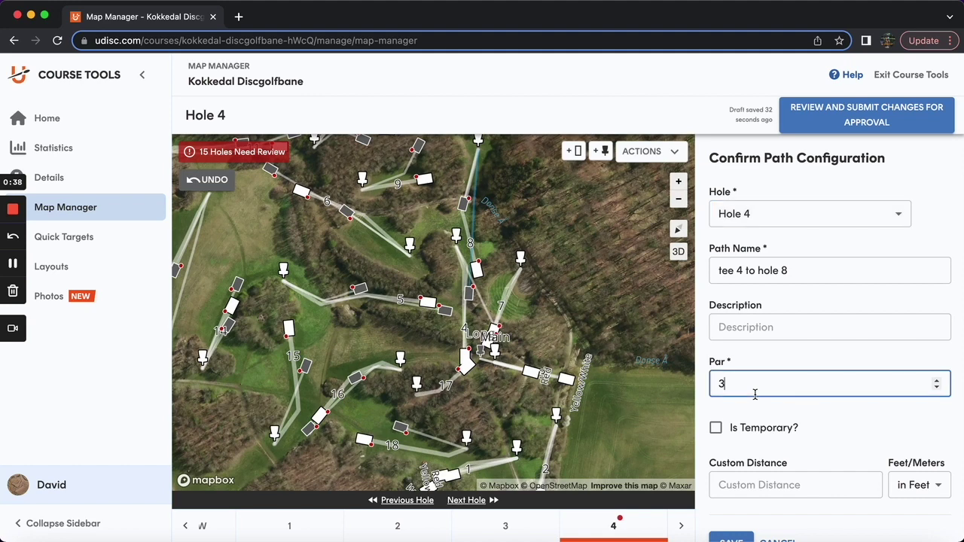
pyautogui.write('4')
pyautogui.click(804, 489)
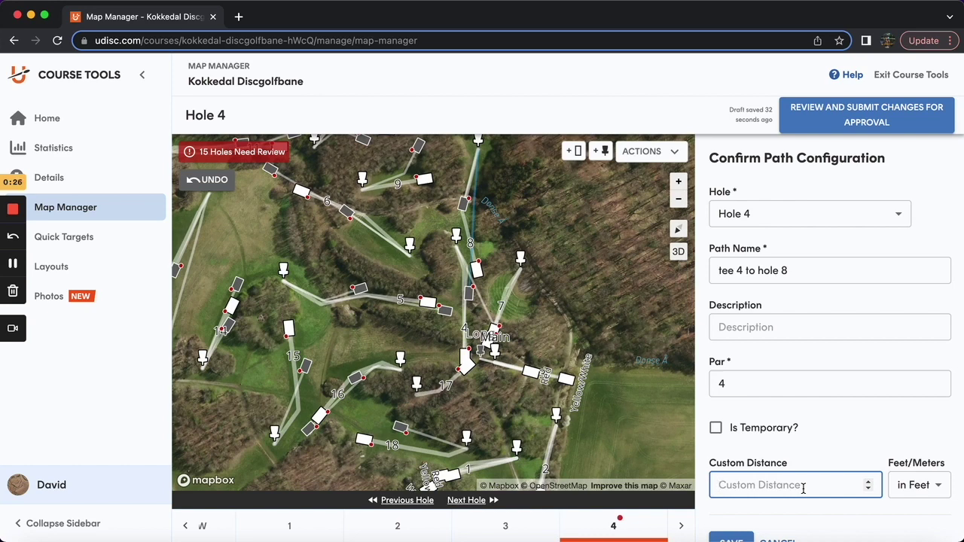
pyautogui.write('455')
pyautogui.scroll(-1, 817, 419)
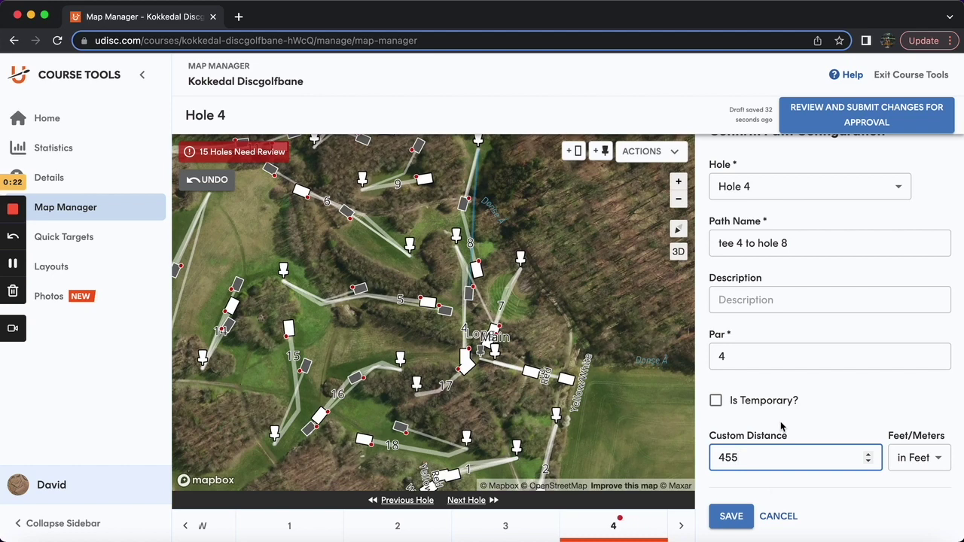
pyautogui.click(723, 517)
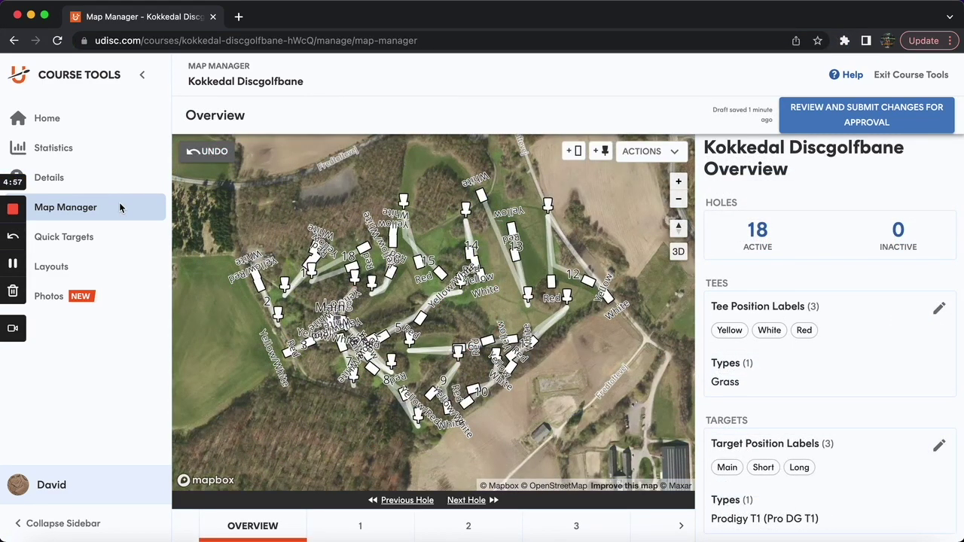
# Step: Submit the draft for approval with the reason 'initial map review and labeling'
pyautogui.click(872, 117)
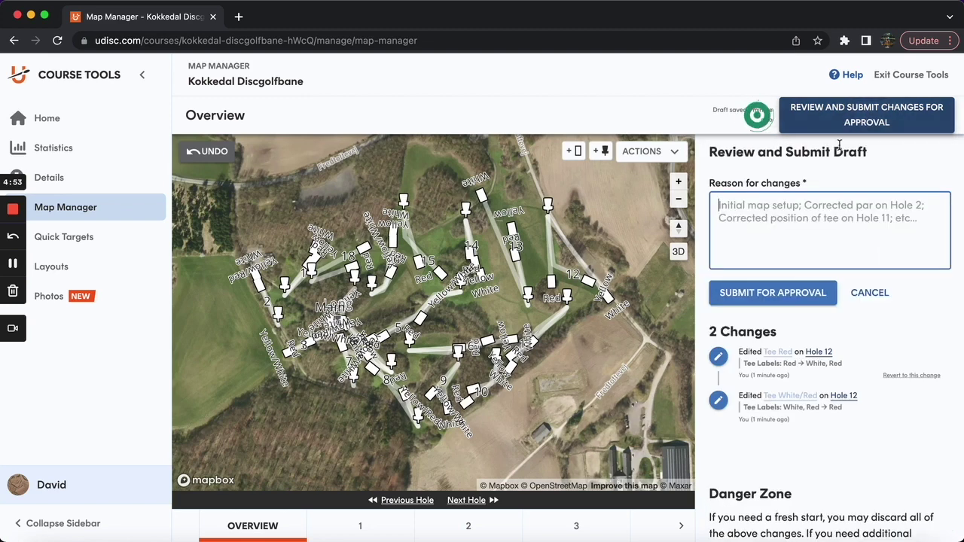
pyautogui.click(791, 226)
pyautogui.write('Initial map review and labeling')
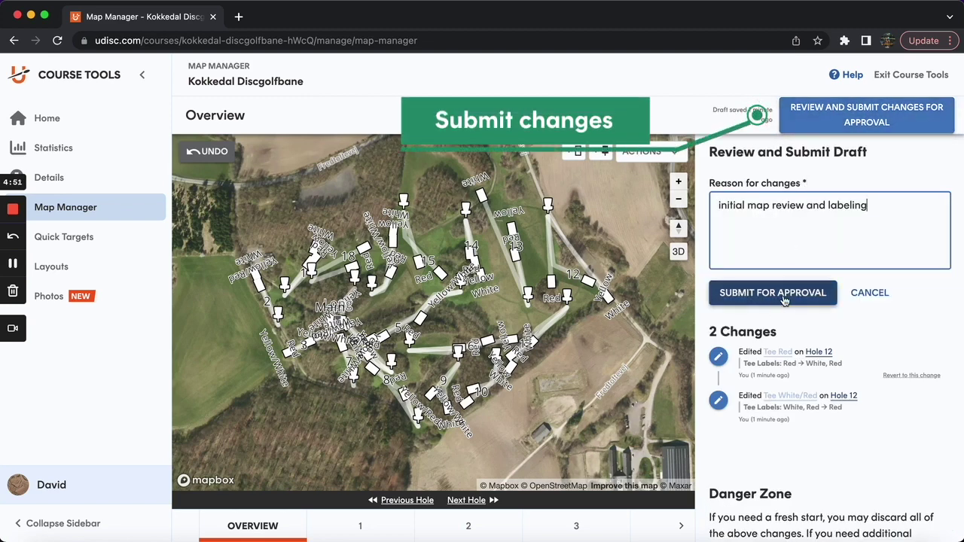
pyautogui.click(775, 294)
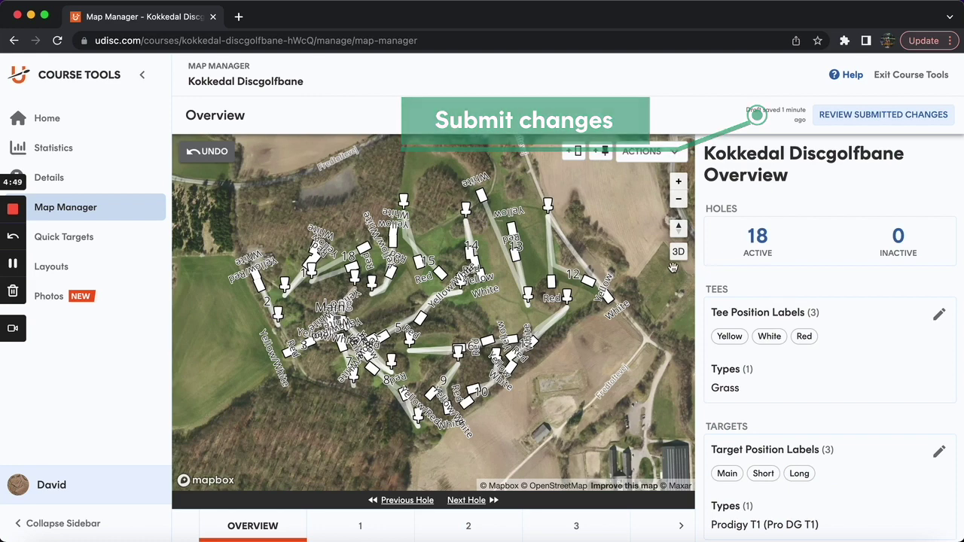